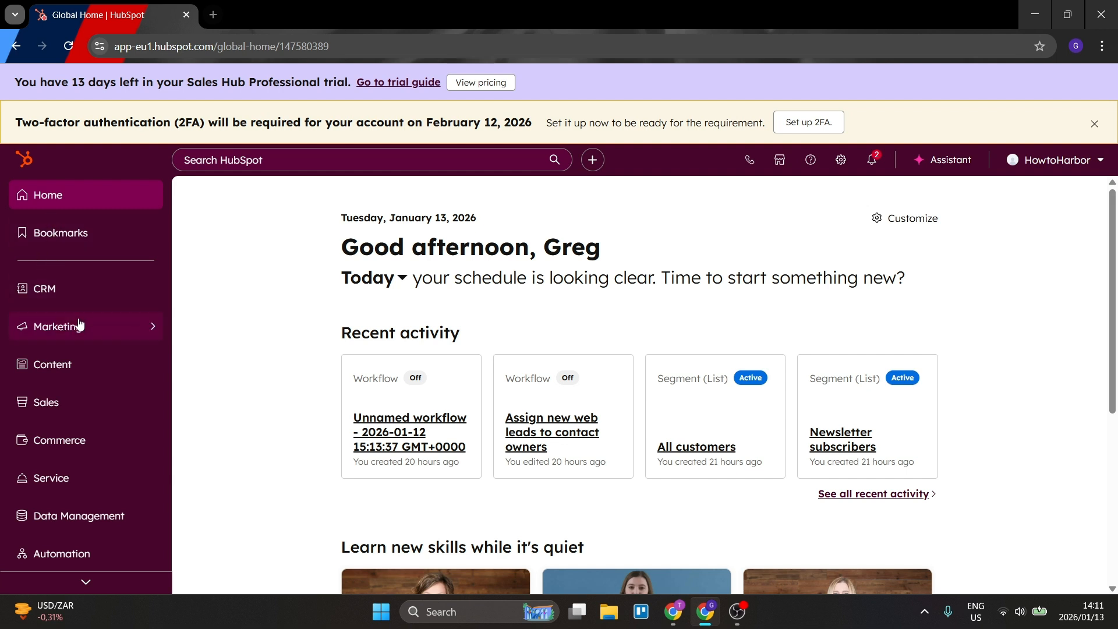
Create a new marketing form from the Contact Us template after looking through the available form templates.
left_click(78, 323)
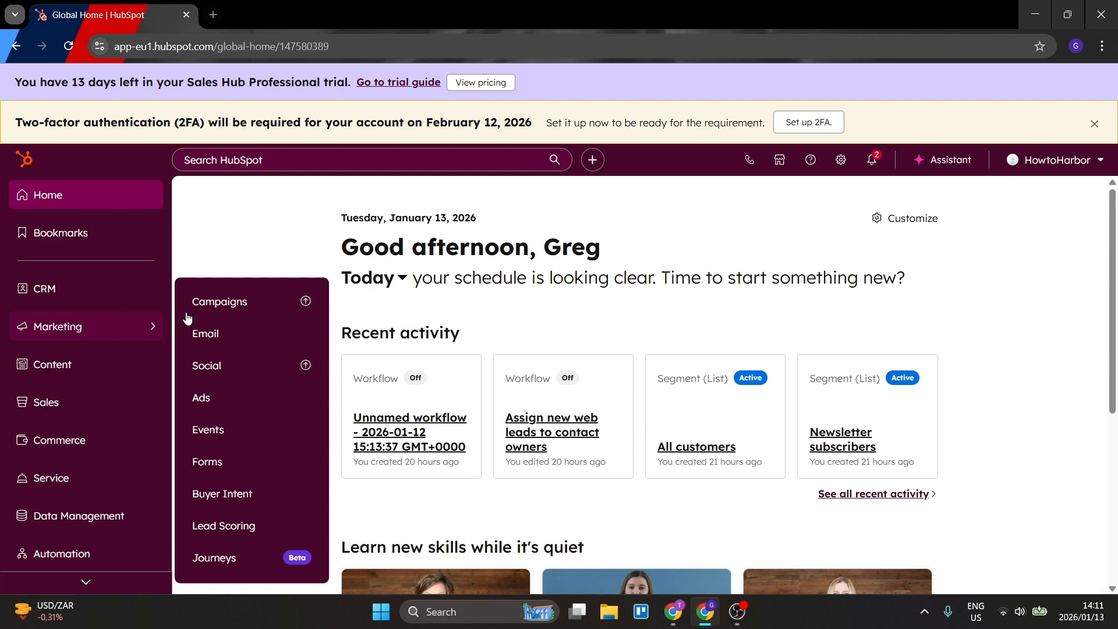
left_click(230, 462)
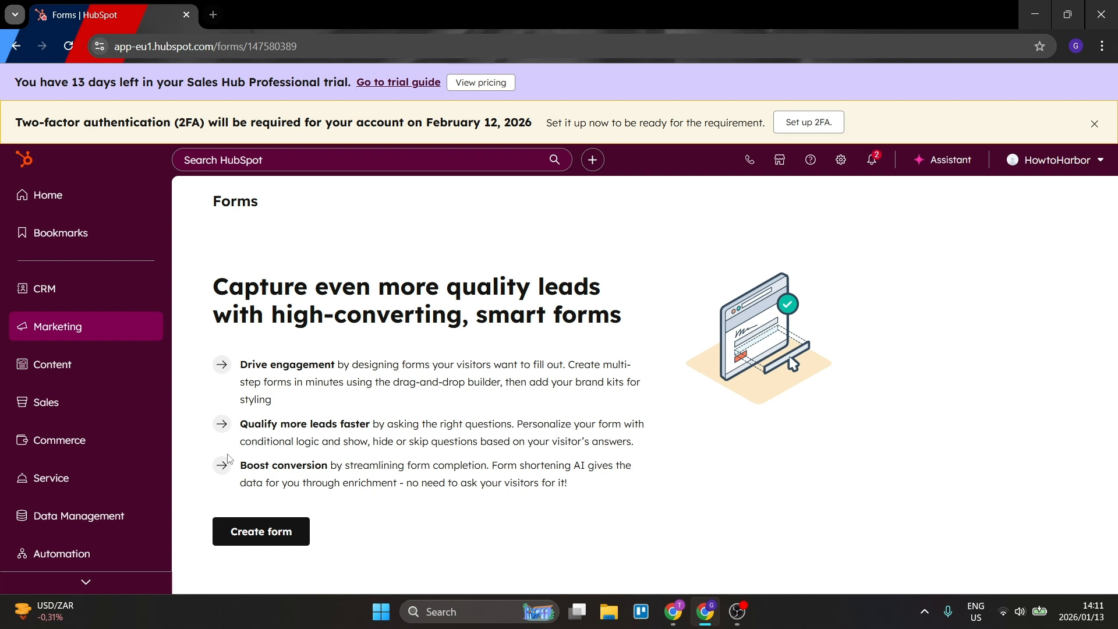
left_click(245, 531)
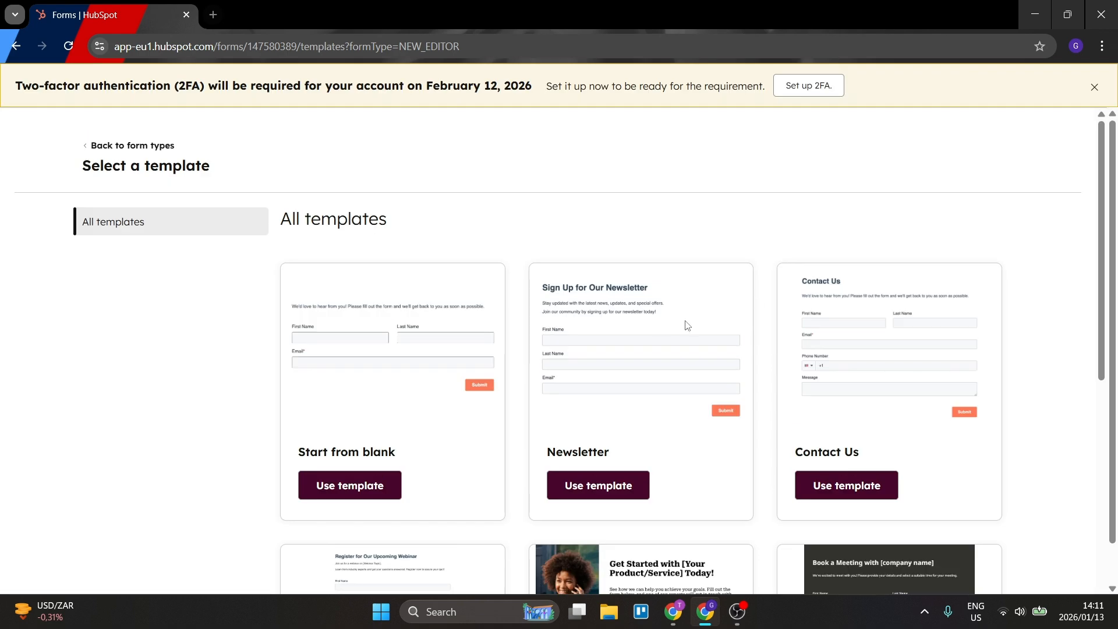
scroll(700, 314, "down", 9)
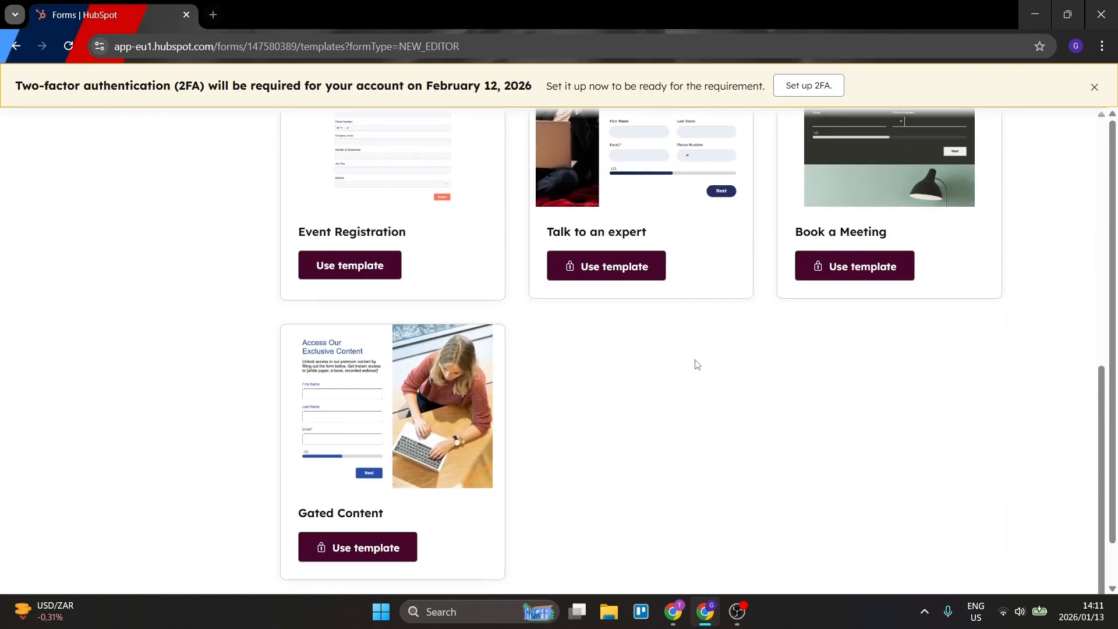
scroll(660, 405, "up", 9)
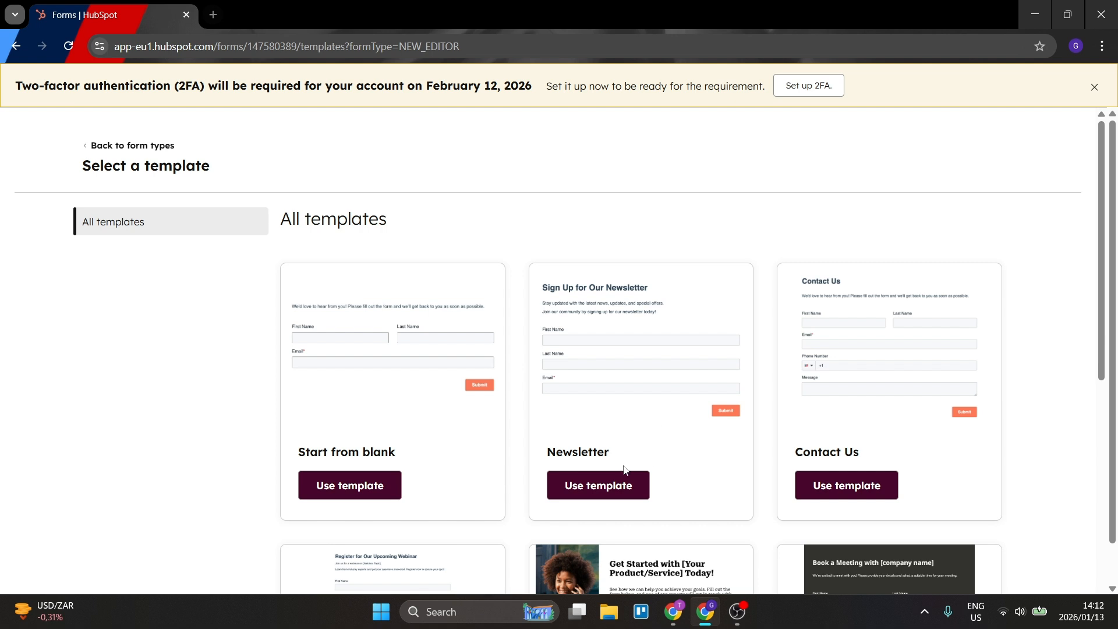
left_click(847, 487)
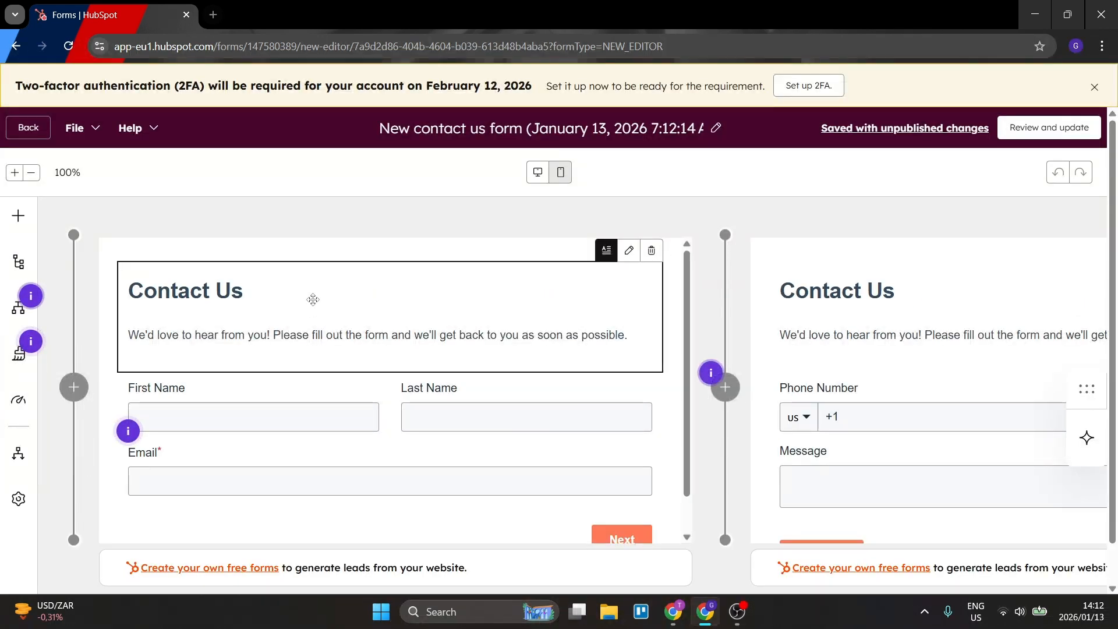
Try entering filler text in the Contact Us rich text block of step 1 and remove it again.
left_click(310, 303)
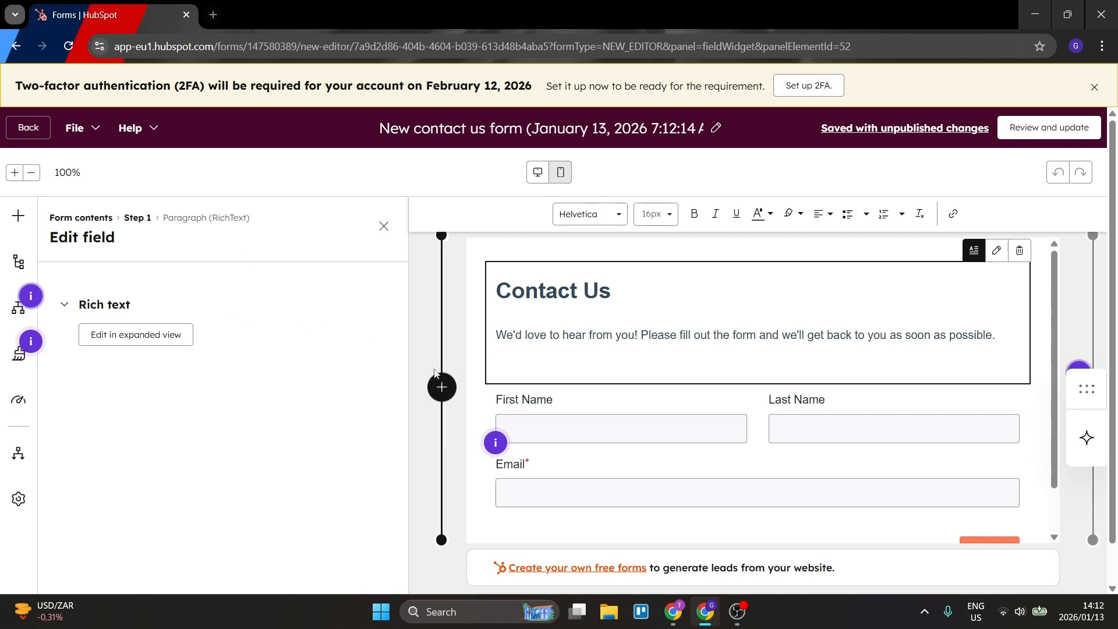
type("tigdpsvdni")
key("BackSpace")
key("BackSpace")
key("BackSpace")
key("BackSpace")
key("BackSpace")
key("BackSpace")
key("BackSpace")
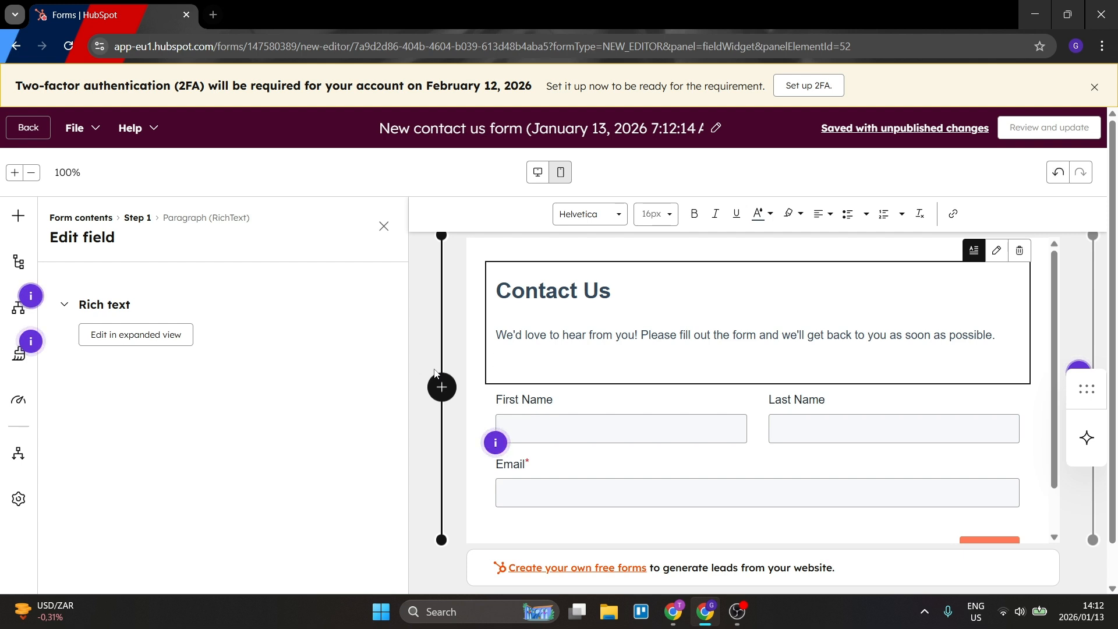
key("BackSpace")
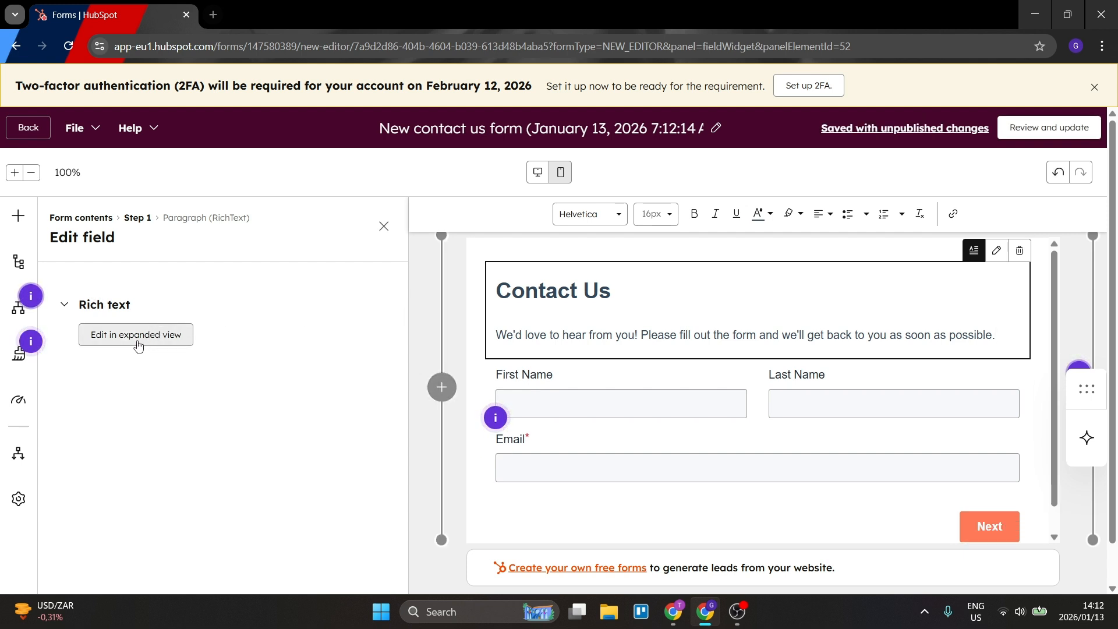
Check the rich text block's editing options and move the floating sidebar slightly higher.
left_click(66, 306)
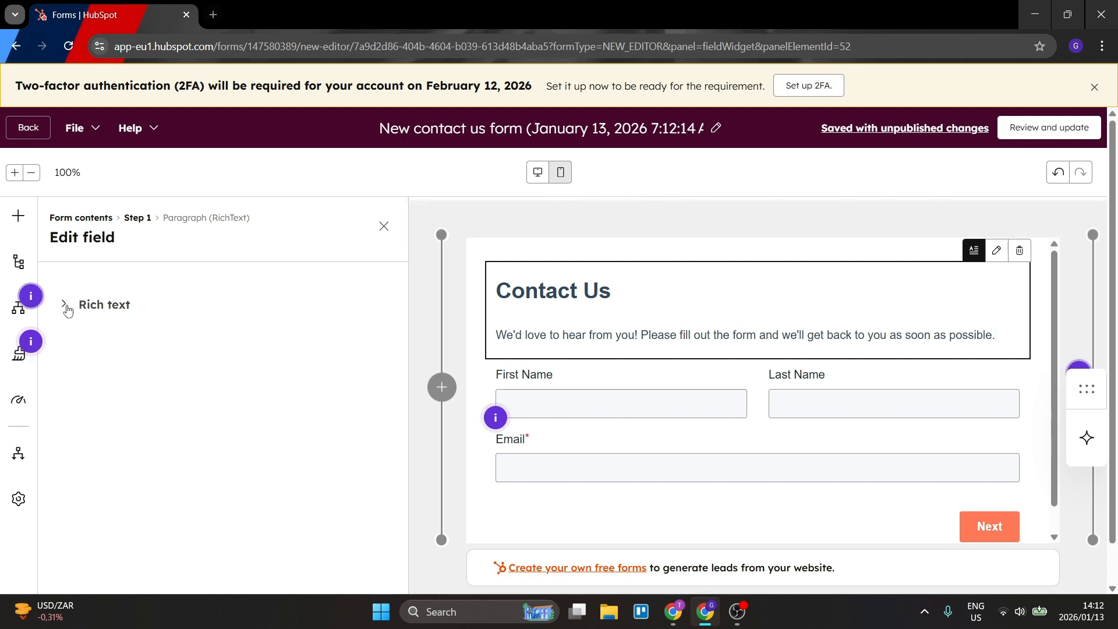
left_click(65, 306)
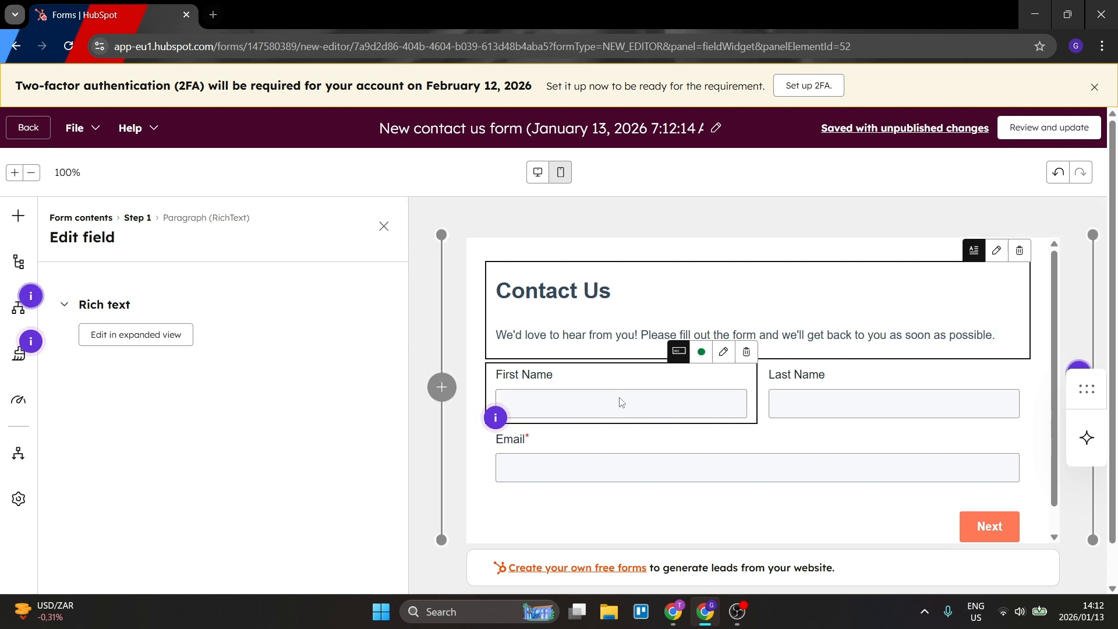
left_click(998, 262)
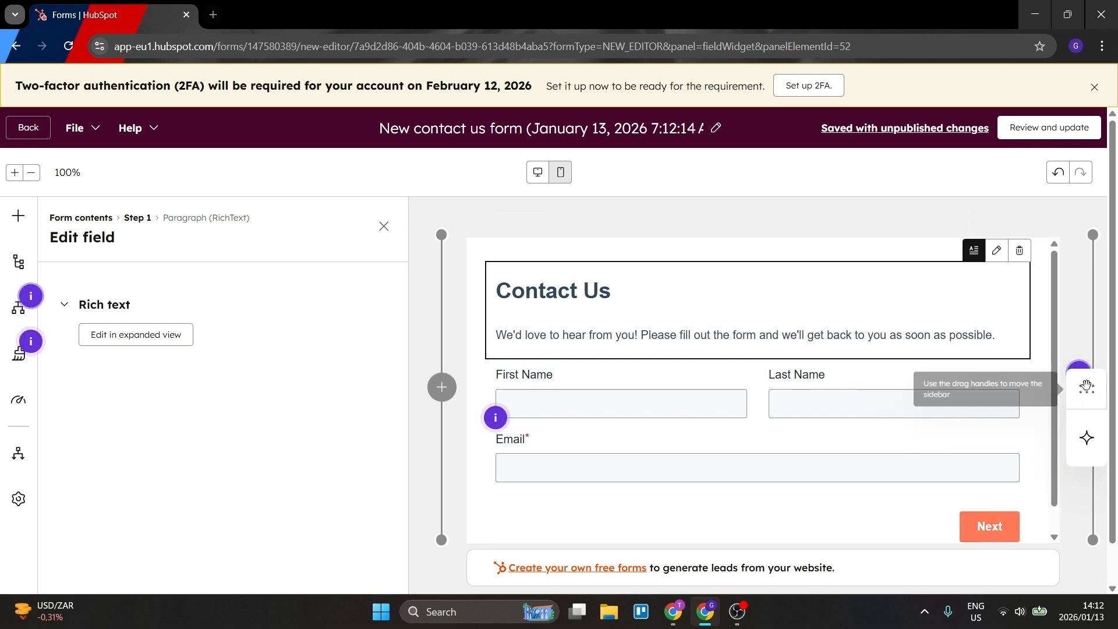
left_click_drag(1083, 386, 1071, 349)
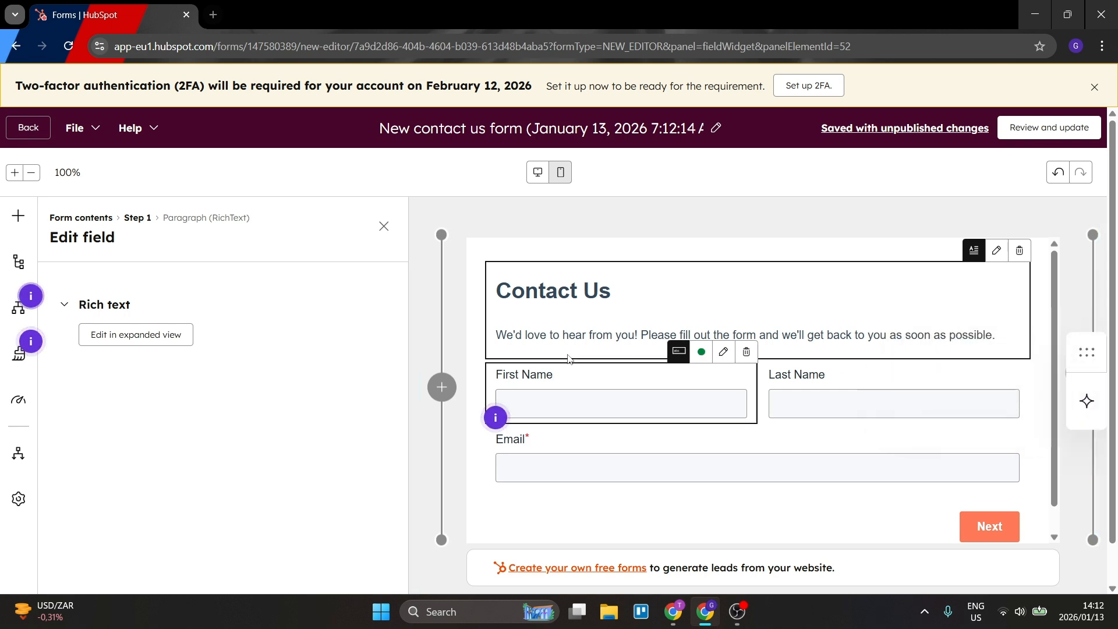
Examine the field types, existing contact properties, and the text, media, security and privacy elements that can be added to the form.
left_click(15, 214)
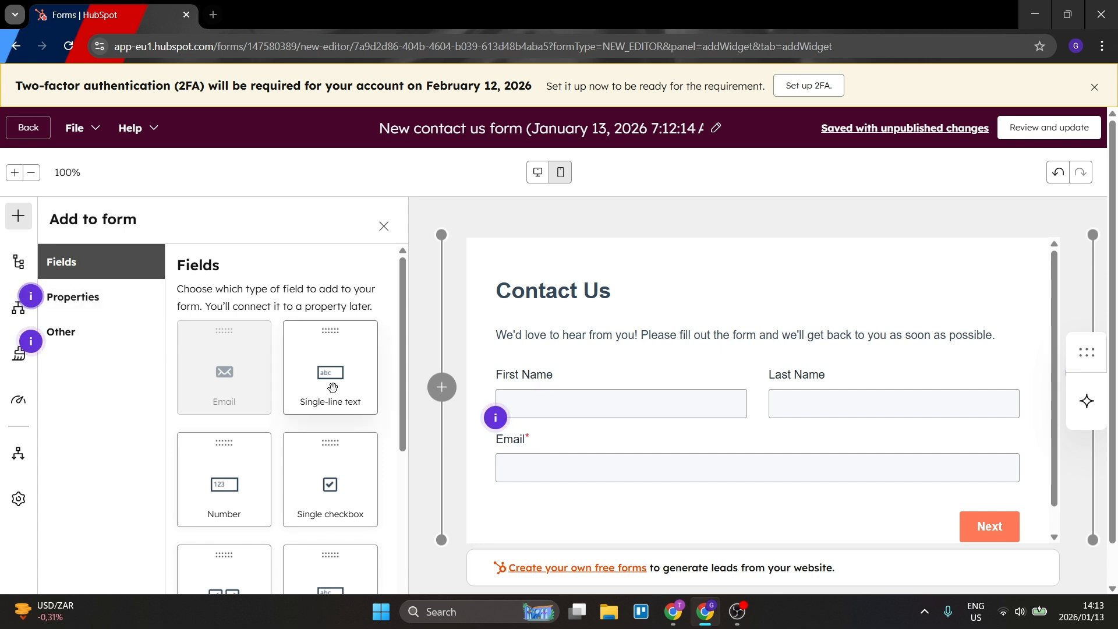
scroll(332, 387, "down", 6)
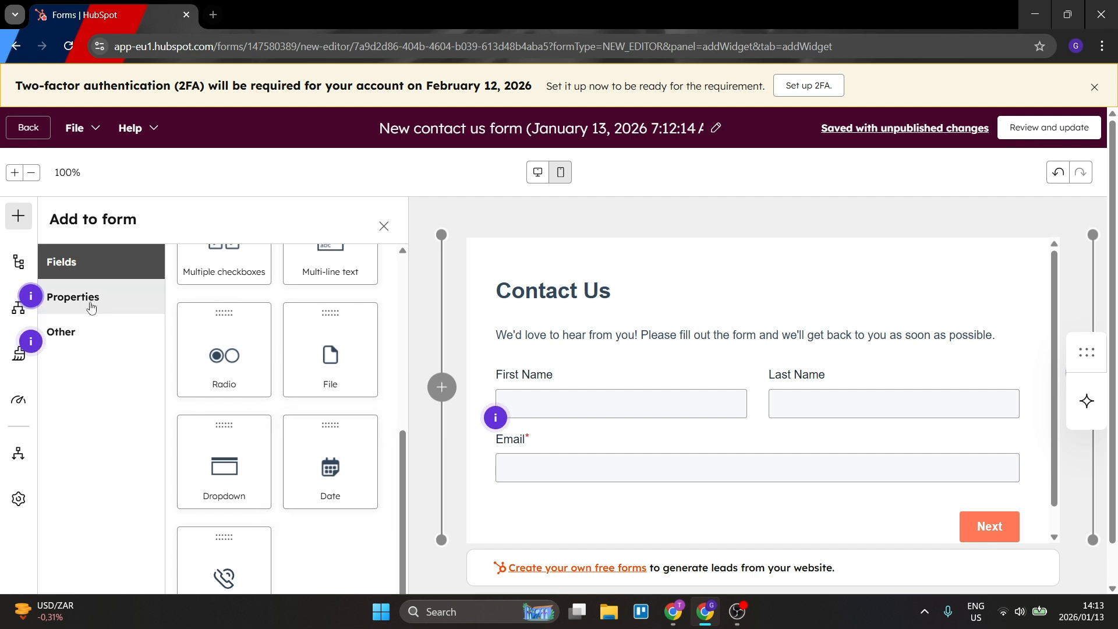
left_click(75, 290)
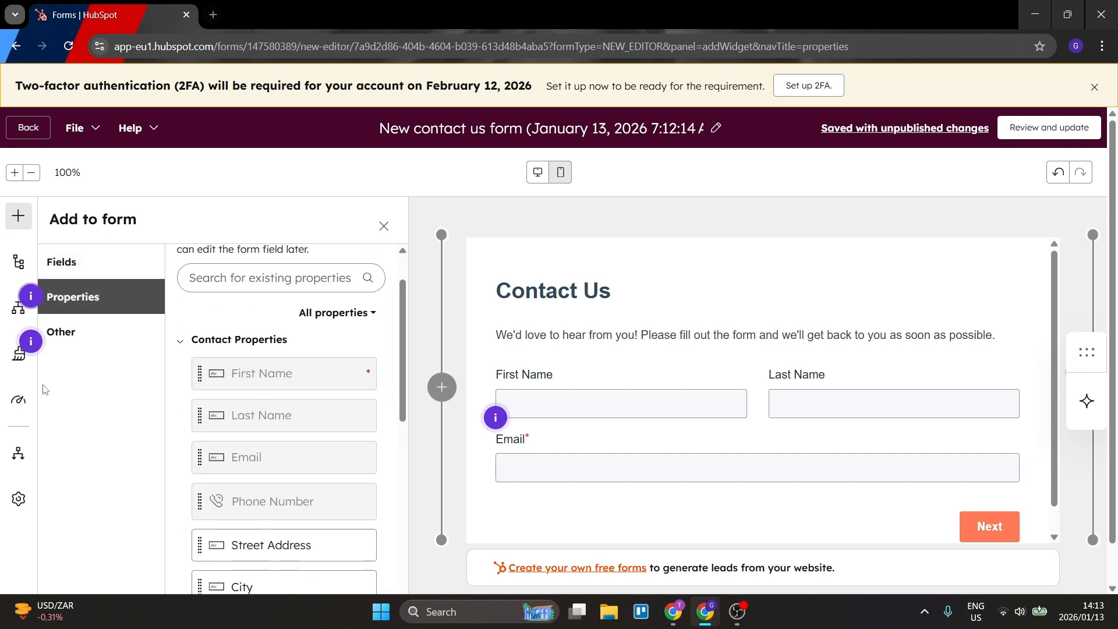
scroll(265, 349, "down", 1)
scroll(269, 345, "up", 2)
scroll(647, 425, "down", 1)
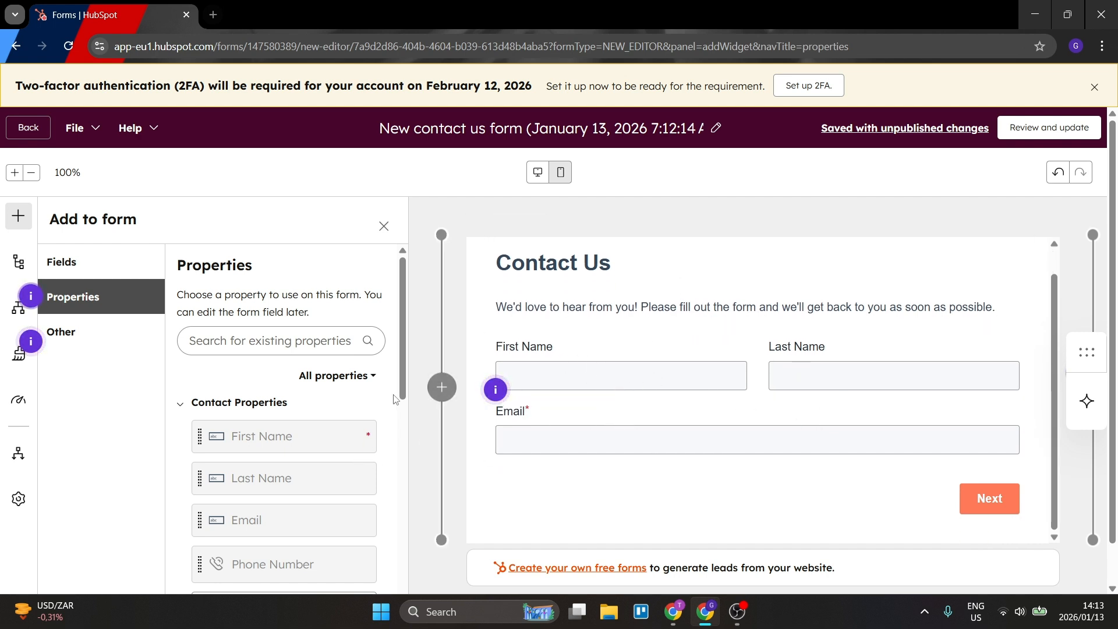
scroll(570, 305, "up", 1)
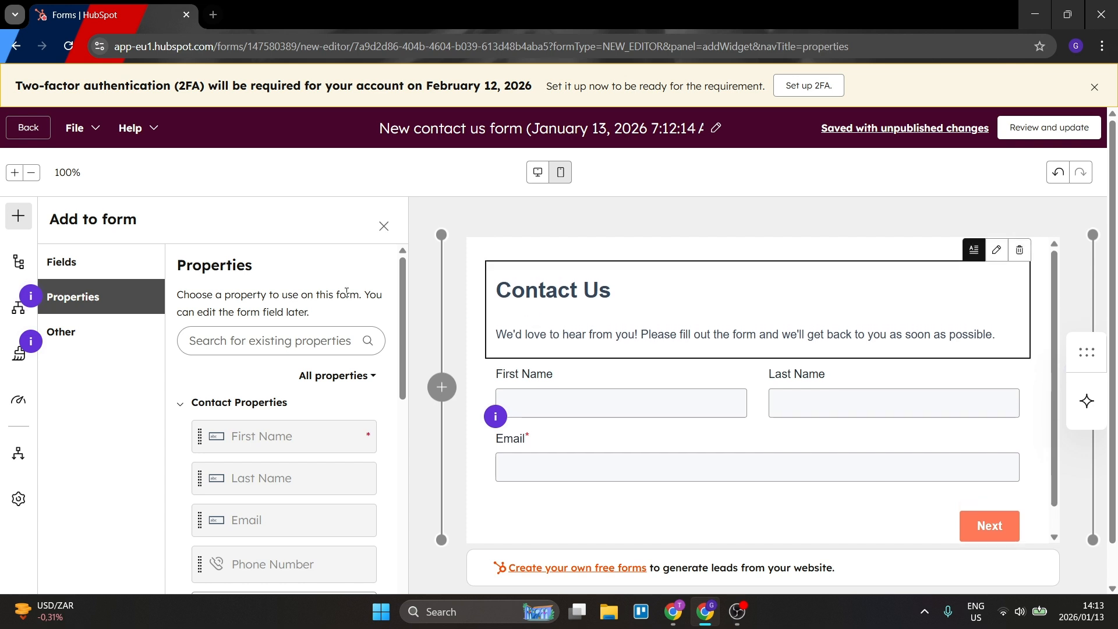
left_click(105, 329)
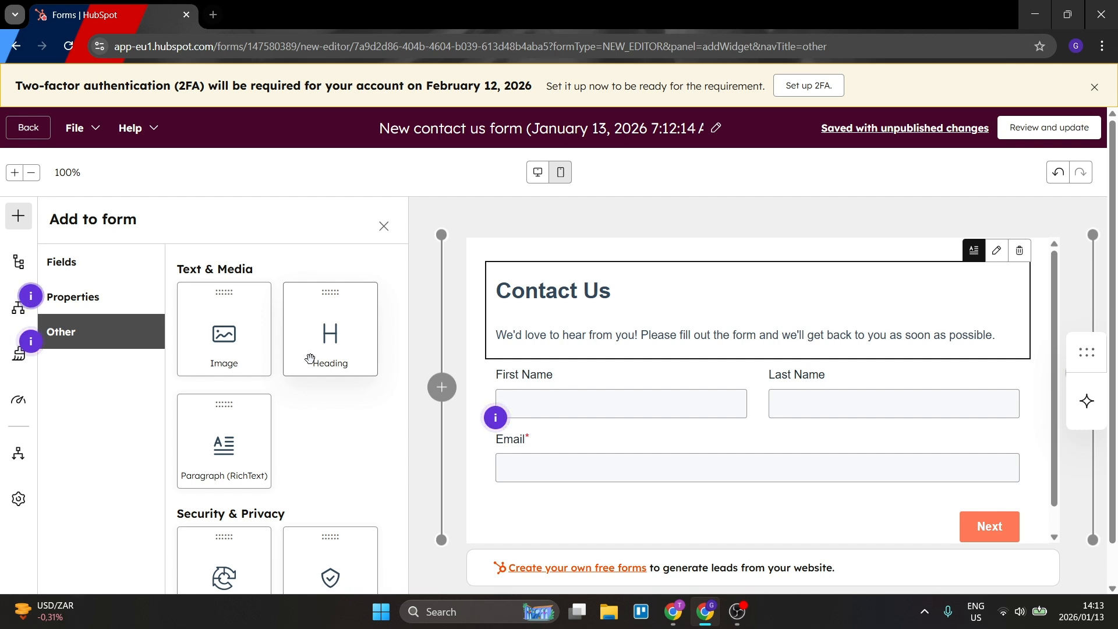
scroll(274, 428, "down", 1)
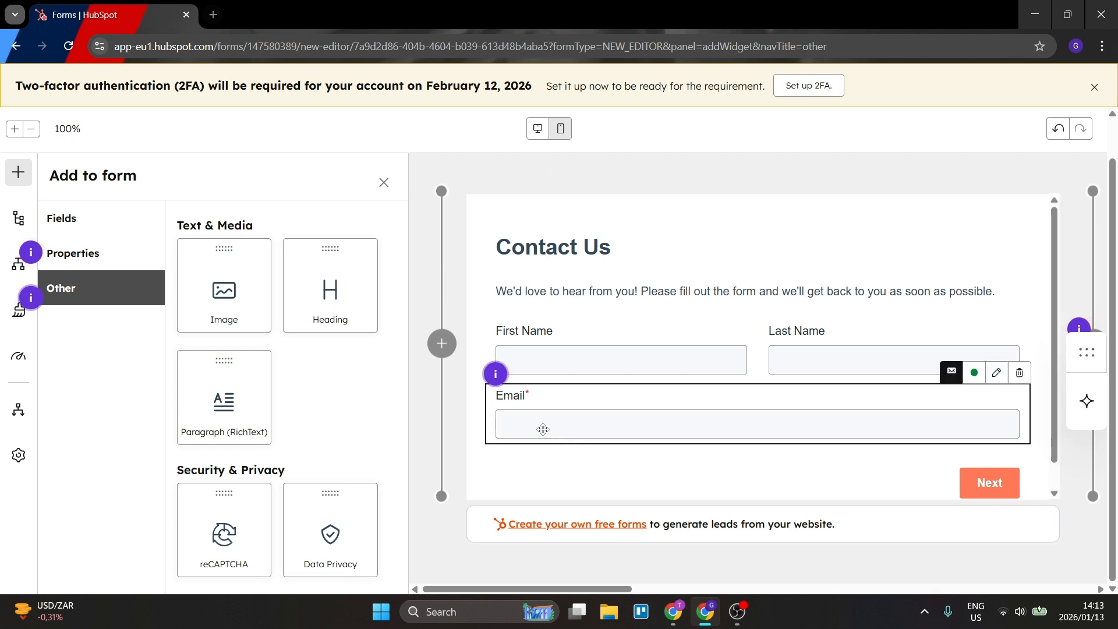
Review the form's contents outline and the explanation of its conditional logic options.
left_click(16, 218)
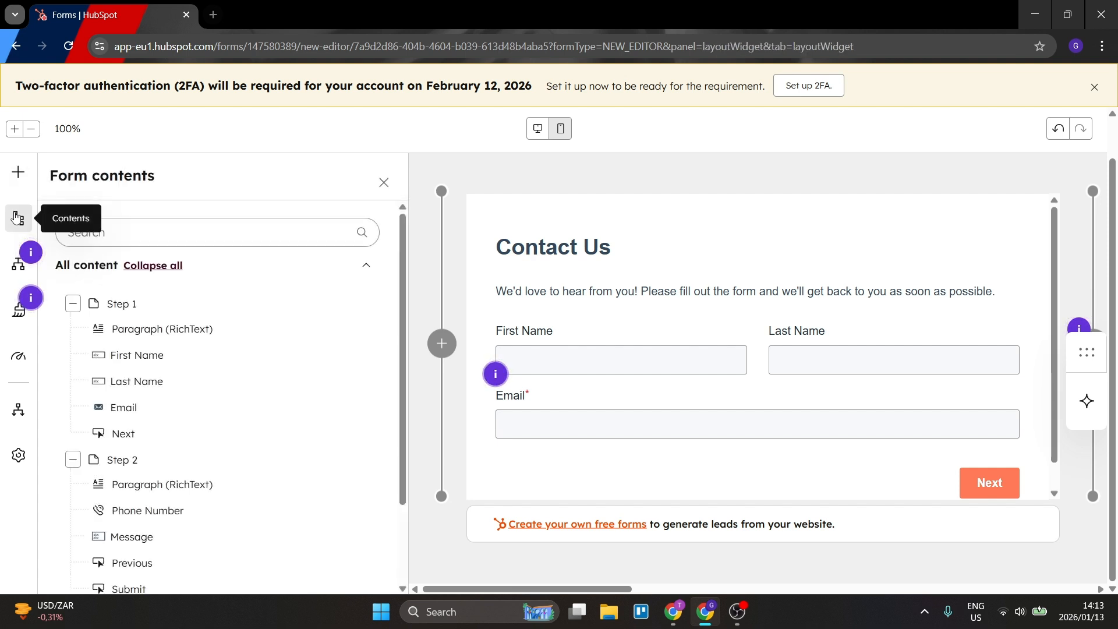
left_click(16, 267)
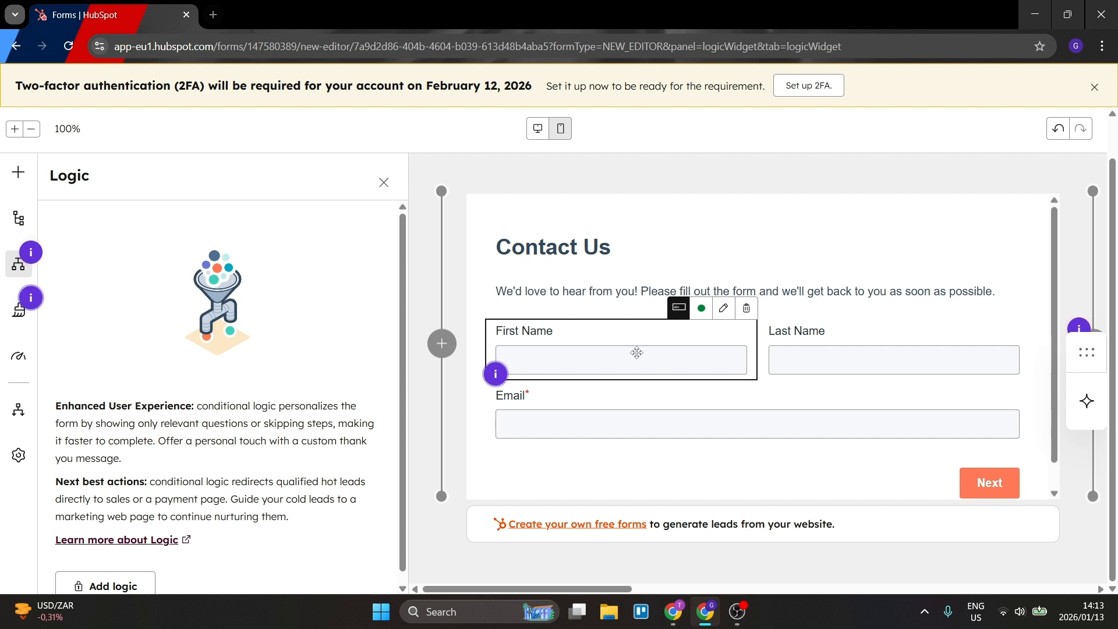
scroll(628, 372, "down", 1)
scroll(628, 373, "up", 1)
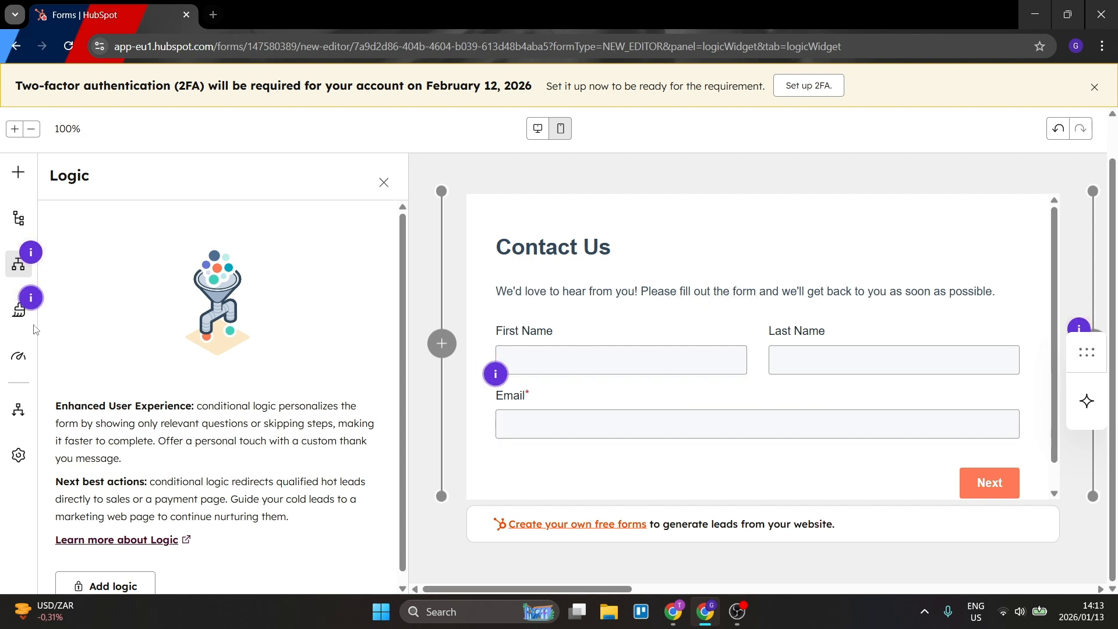
Examine the form's styling options, including branding, field fonts, colors, borders and padding, and the remaining style sections.
left_click(19, 310)
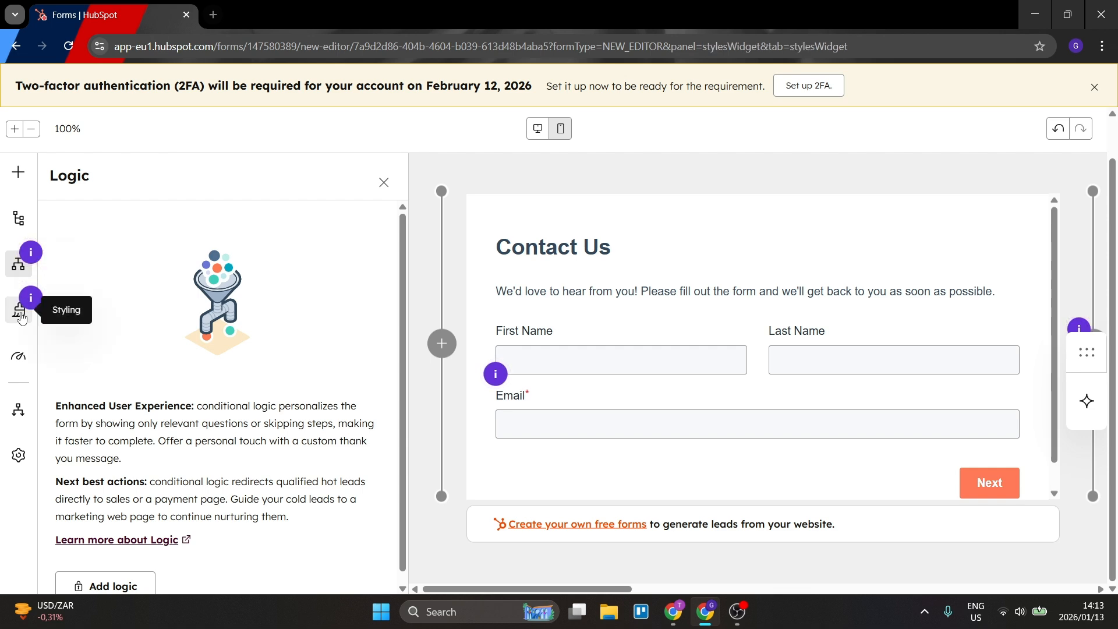
scroll(217, 415, "down", 5)
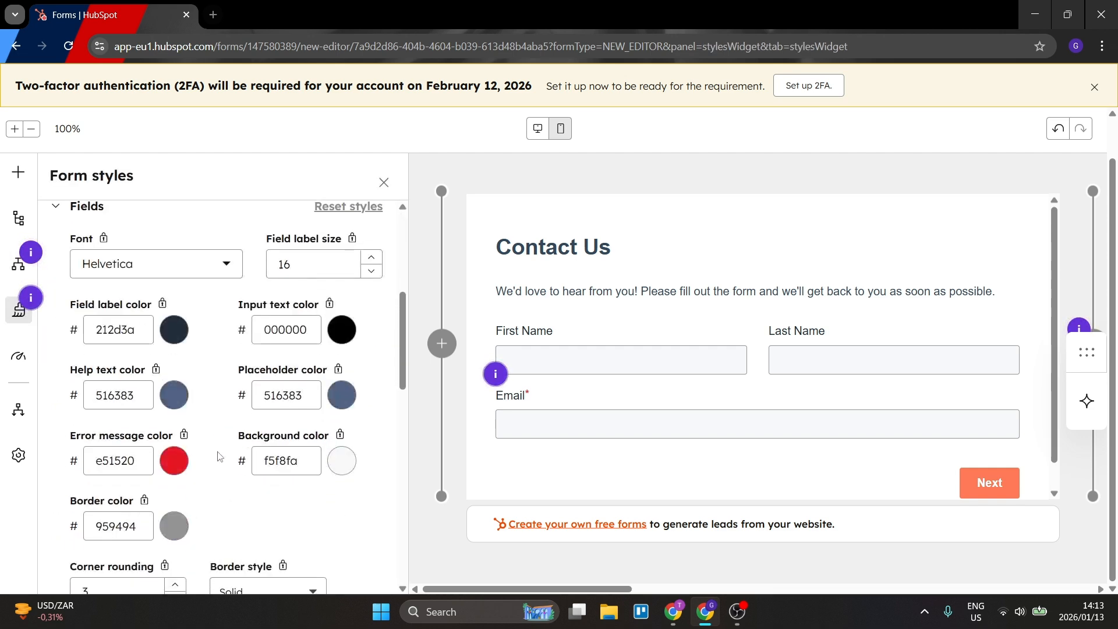
scroll(217, 430, "up", 5)
scroll(221, 448, "down", 14)
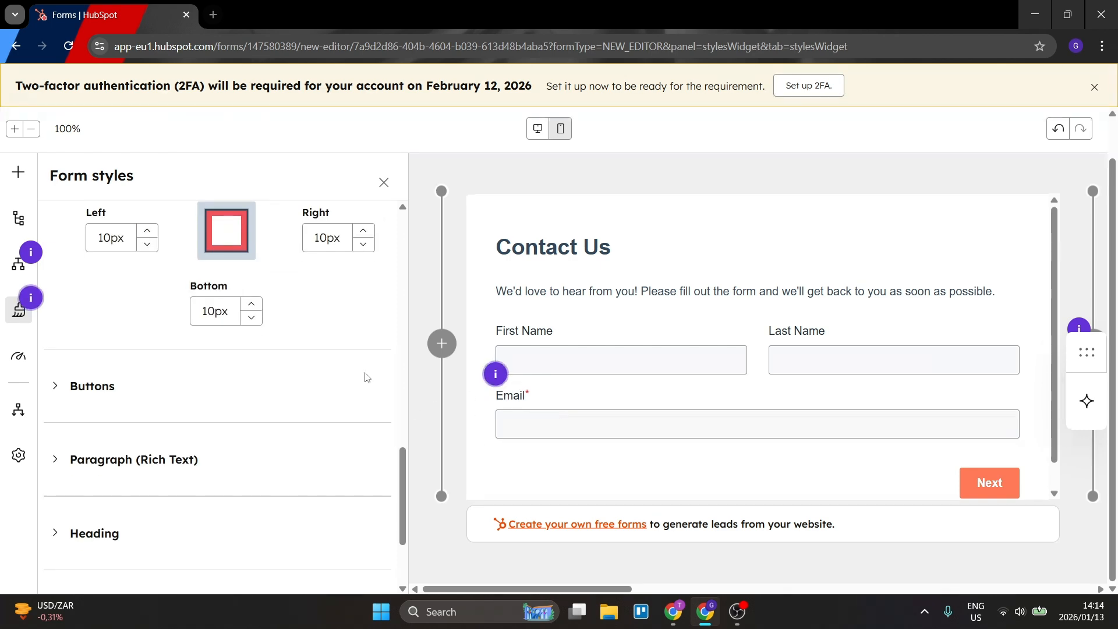
scroll(233, 390, "up", 14)
scroll(231, 391, "down", 5)
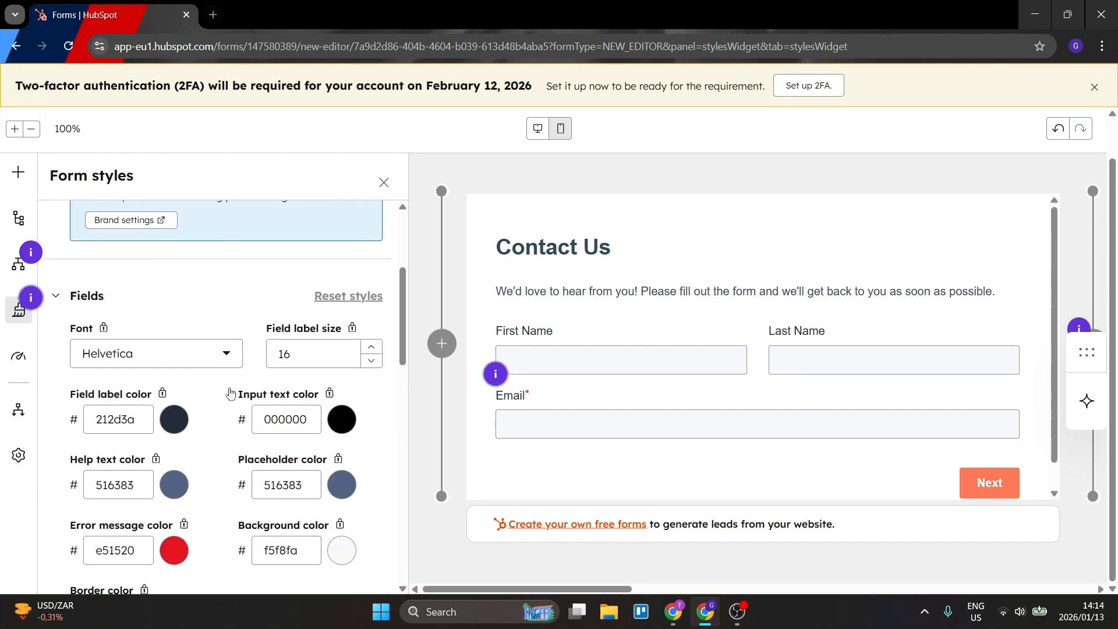
scroll(225, 410, "down", 5)
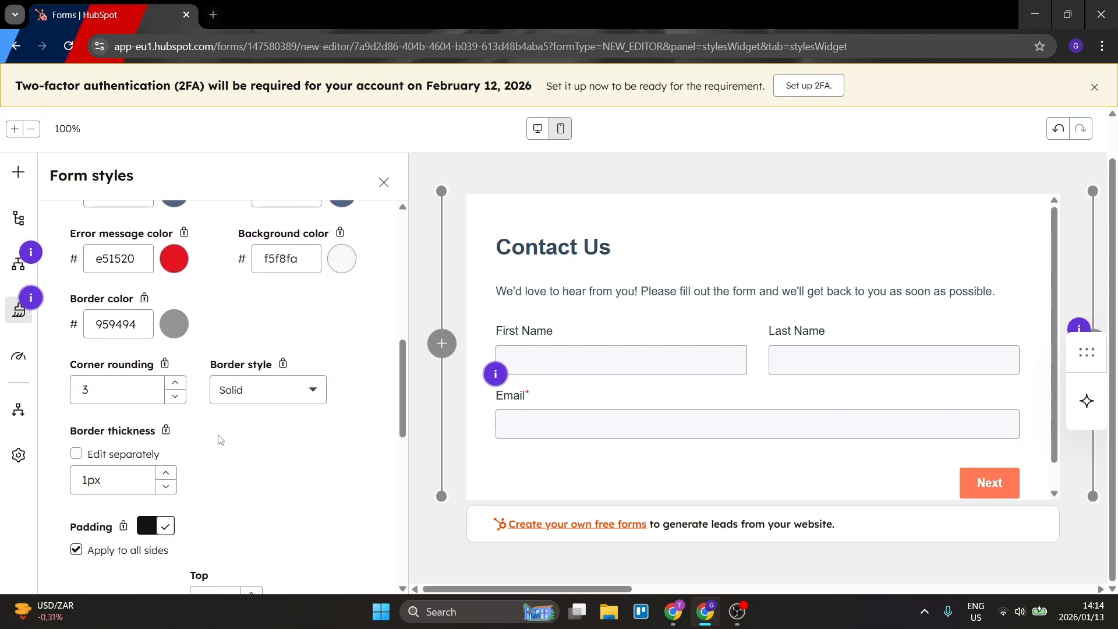
scroll(225, 410, "down", 8)
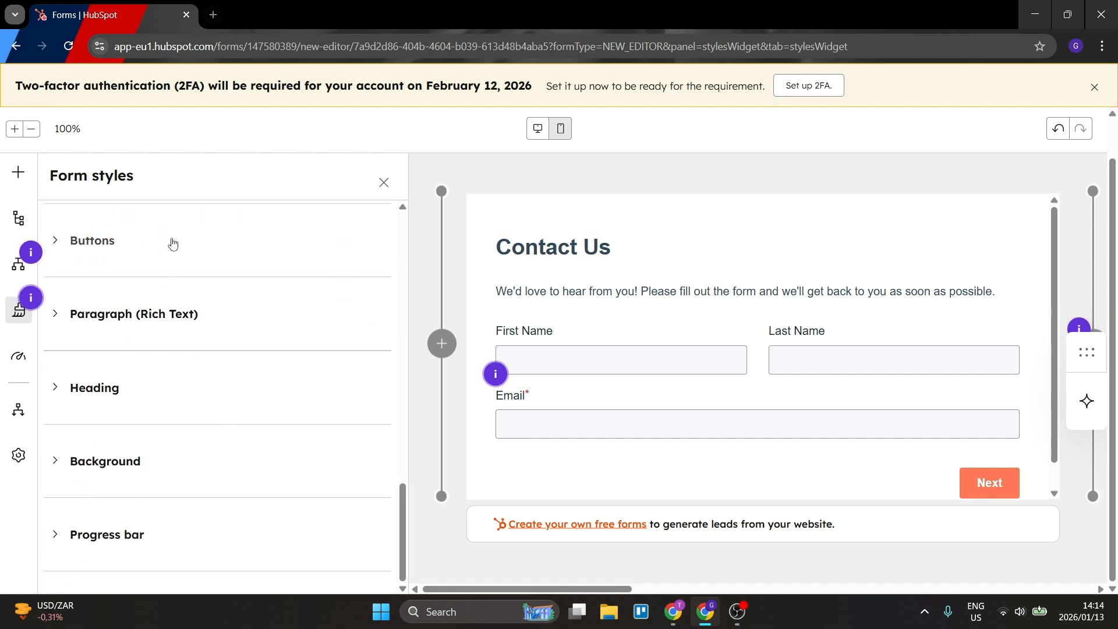
scroll(201, 498, "up", 1)
scroll(202, 498, "up", 15)
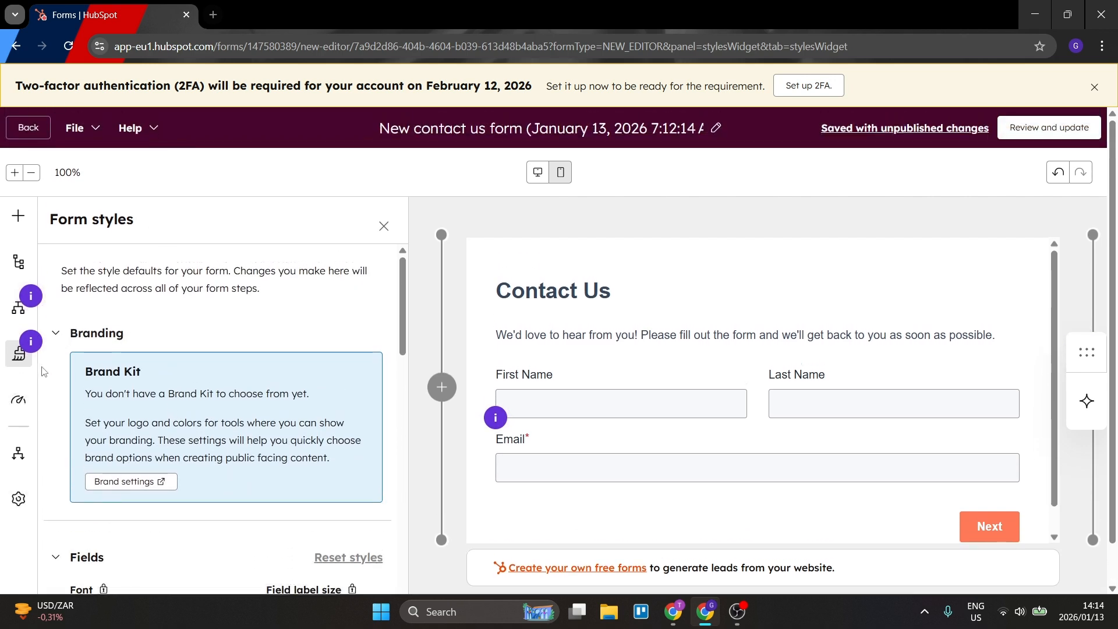
Review the form's optimization recommendations and the automation offered after a form submission.
left_click(18, 400)
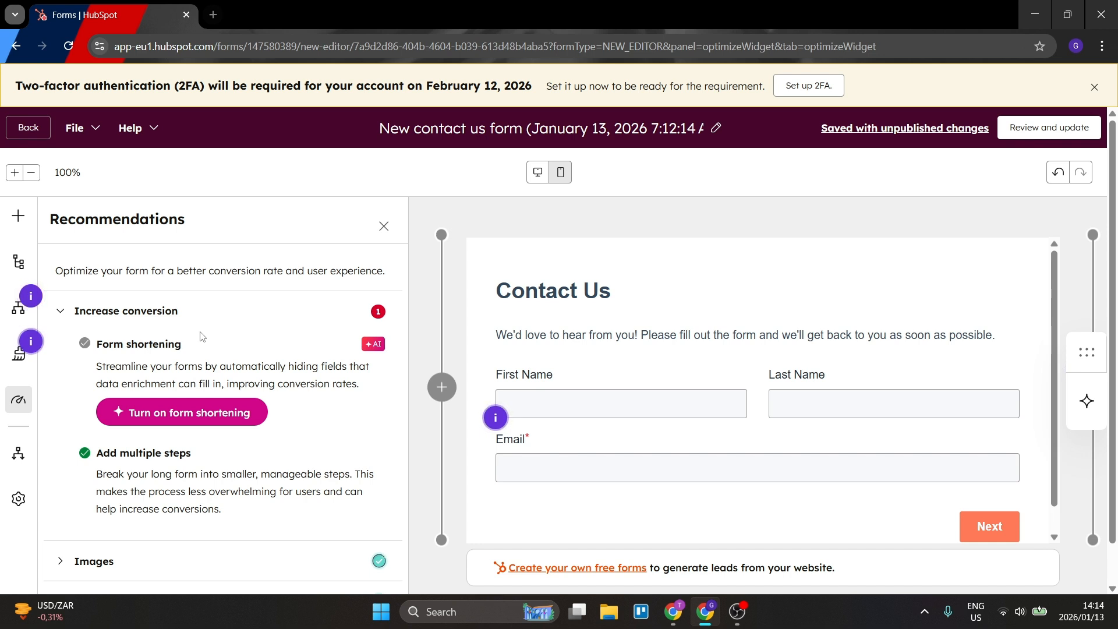
scroll(201, 357, "down", 1)
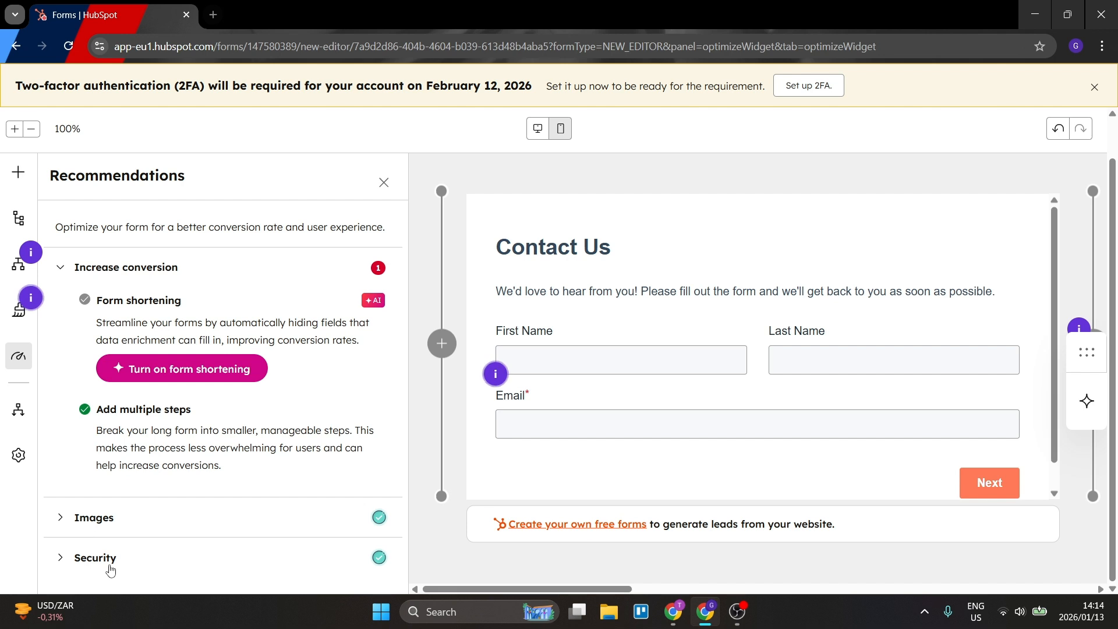
left_click(18, 409)
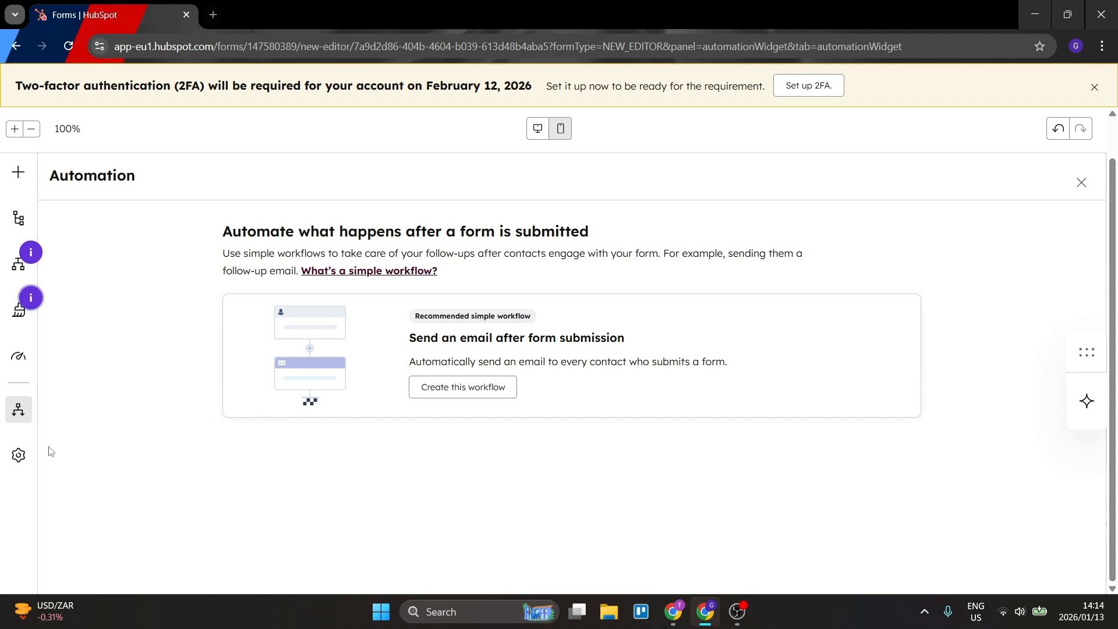
Review the form's general settings and its submission settings for notifications, blocked email domains and automatic ticket creation.
left_click(18, 455)
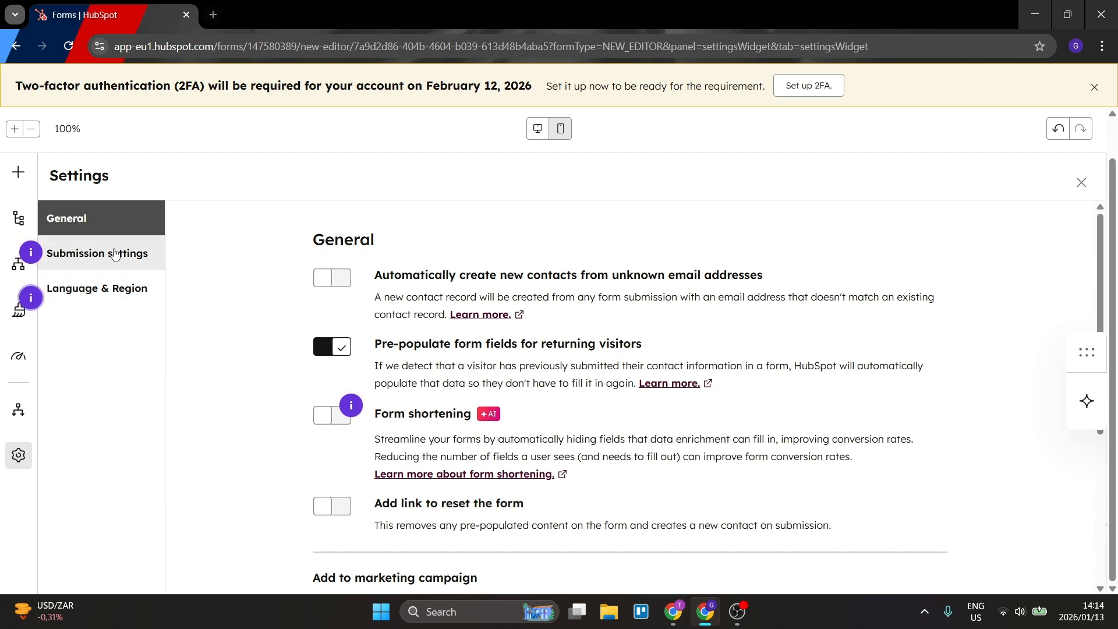
scroll(433, 381, "down", 5)
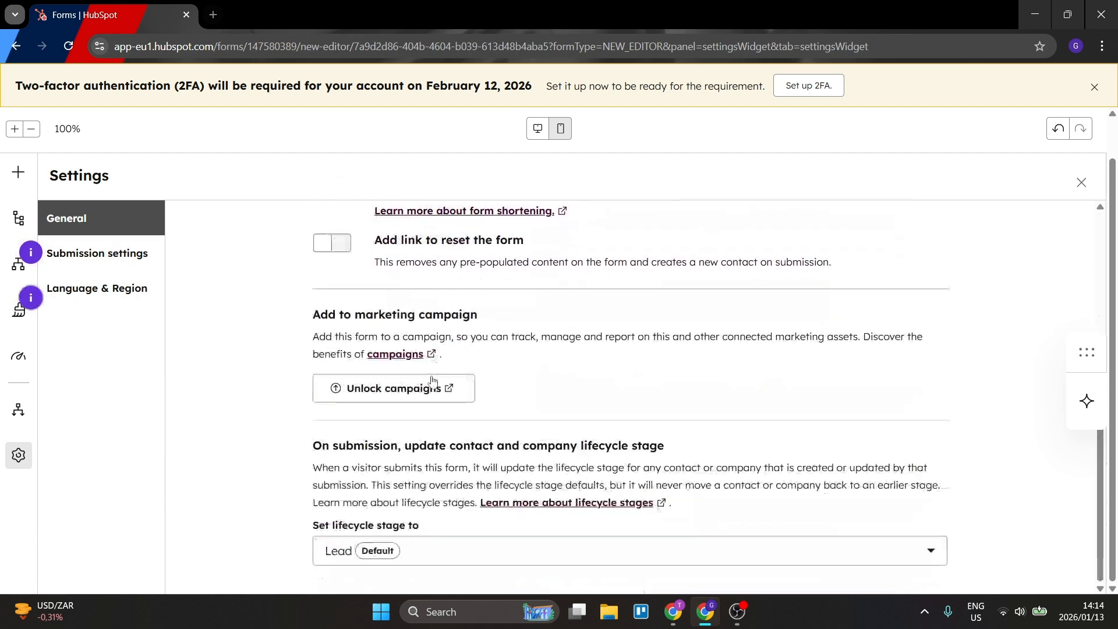
scroll(432, 381, "up", 5)
left_click(109, 256)
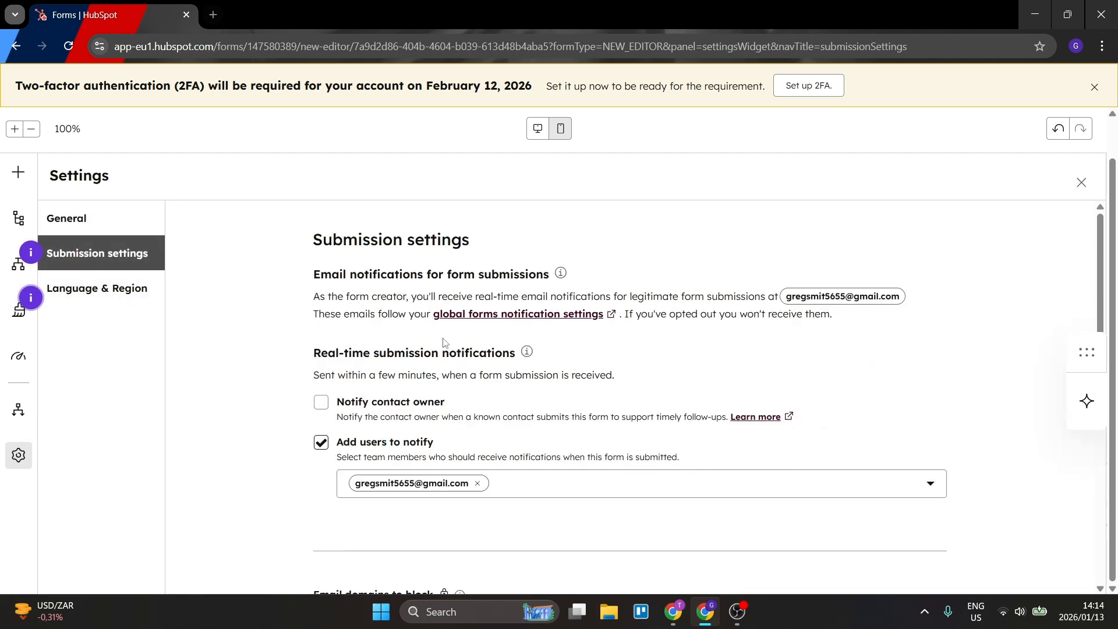
scroll(544, 350, "down", 5)
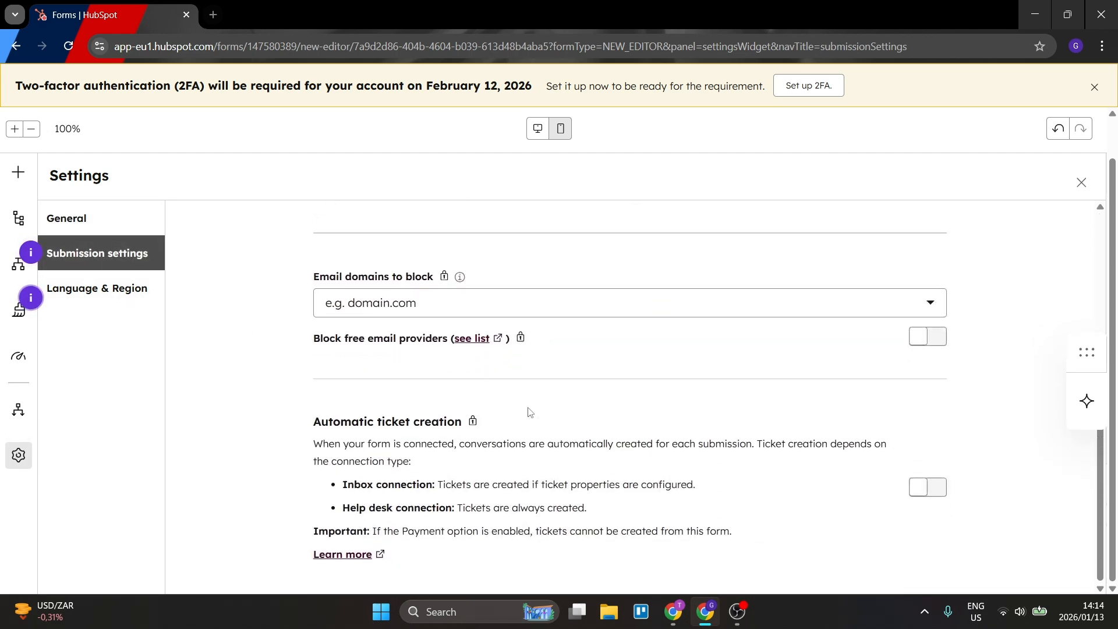
scroll(537, 403, "up", 6)
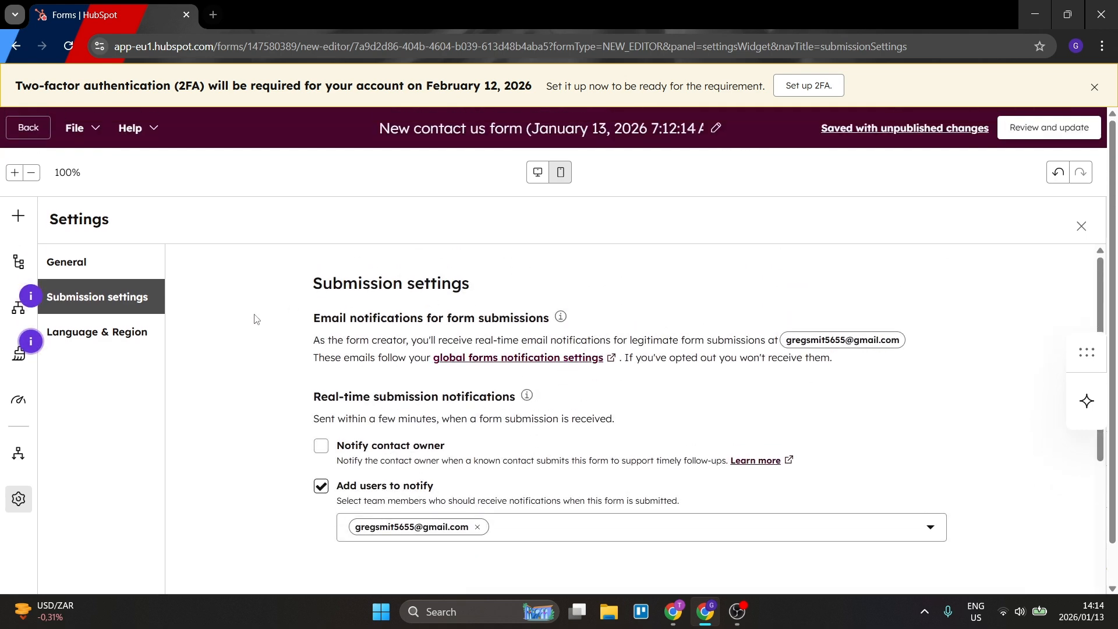
Examine the form's language and region settings, including the primary language, AI translation and re-translation options.
left_click(97, 332)
scroll(574, 356, "down", 1)
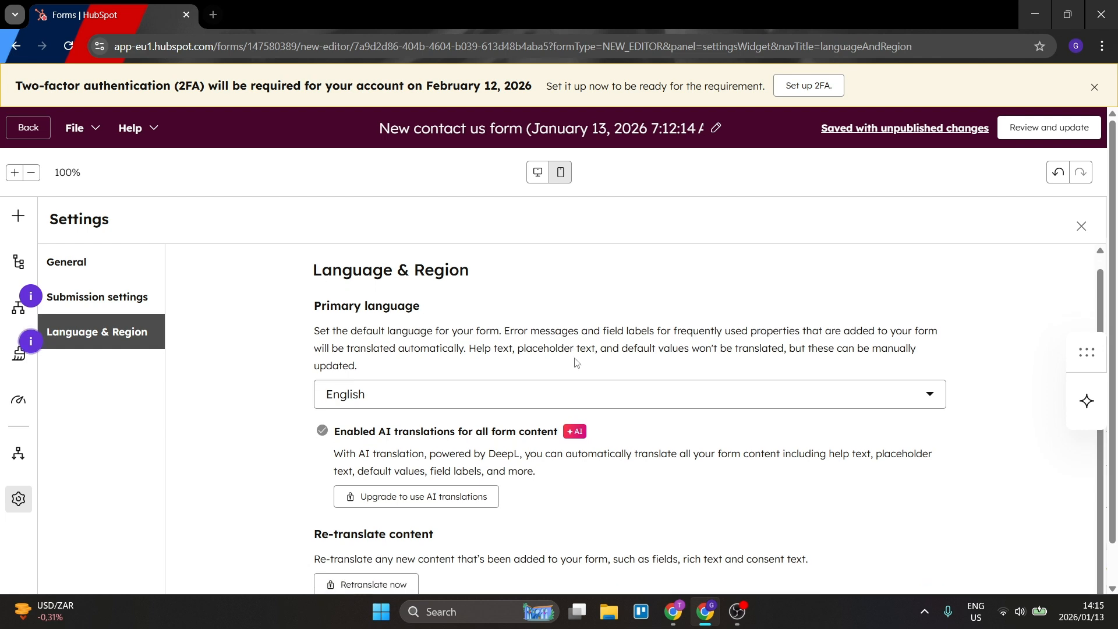
scroll(525, 422, "up", 1)
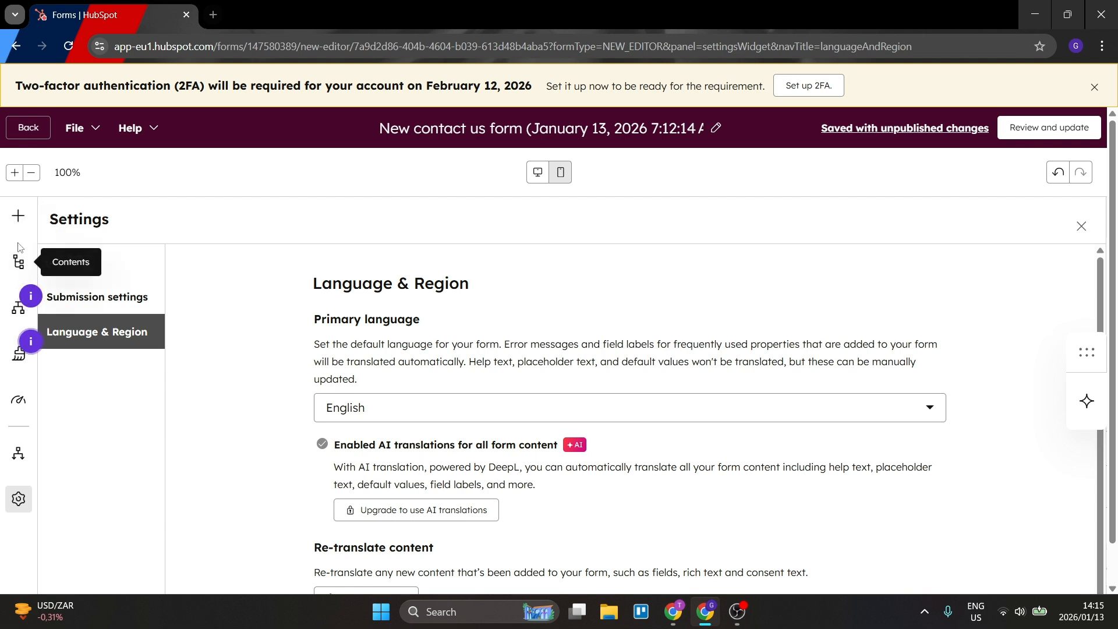
Return to the form contents with the two-factor authentication notice dismissed, and show the details of the form's unpublished changes.
left_click(18, 262)
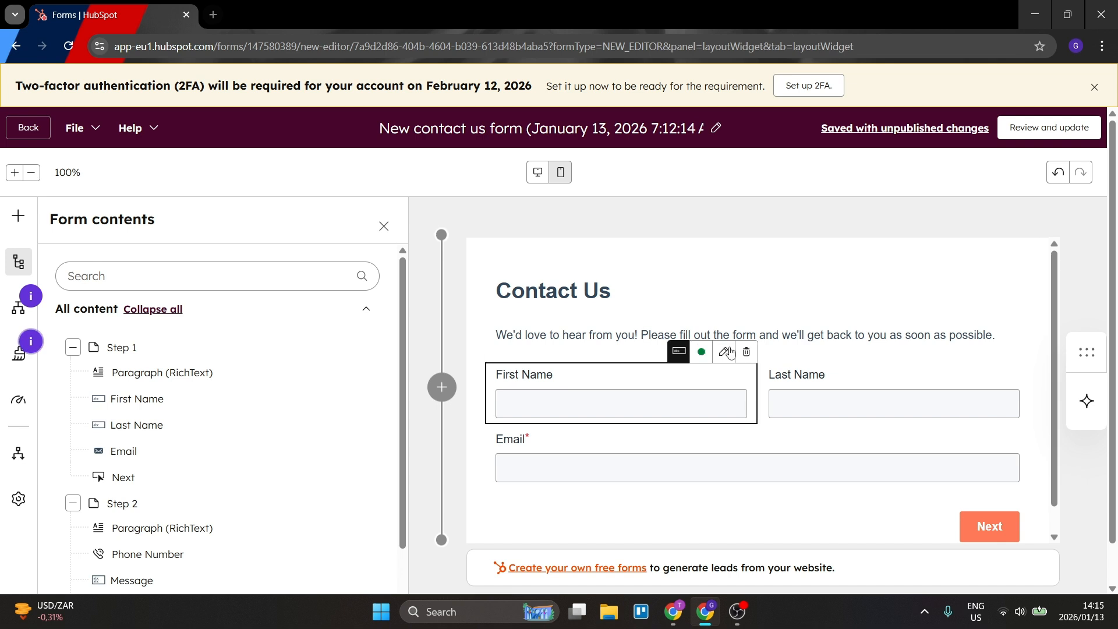
scroll(745, 413, "down", 1)
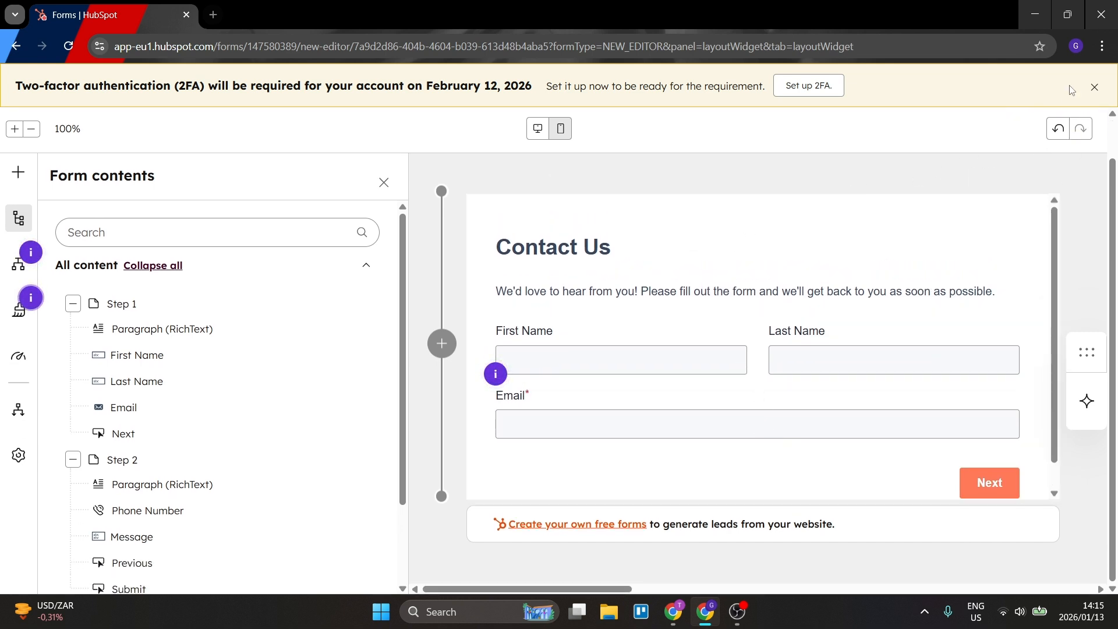
left_click(1094, 87)
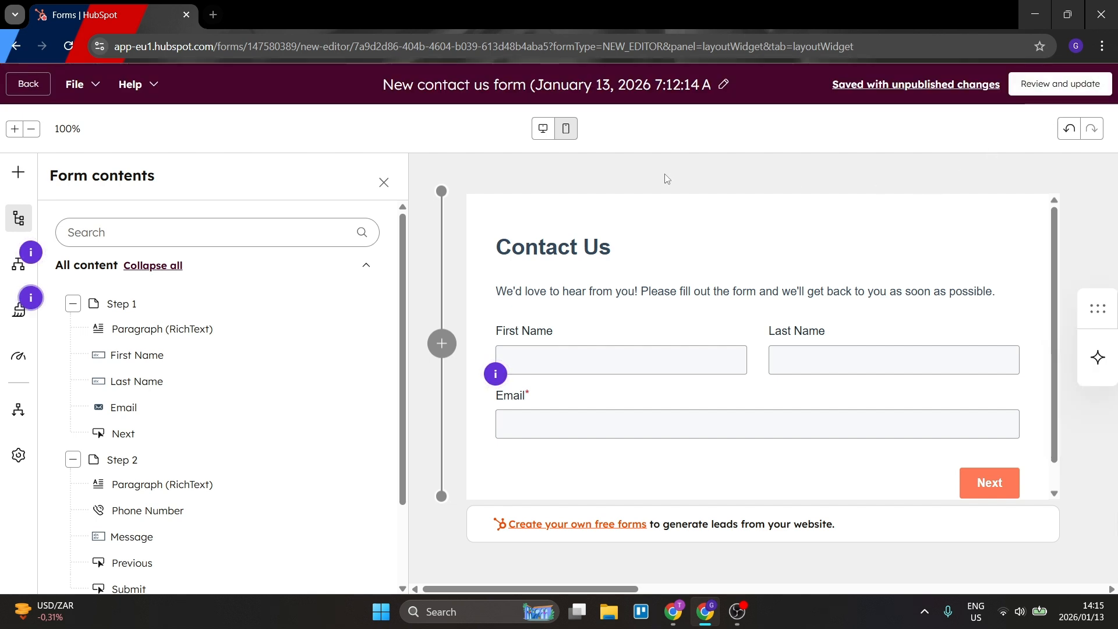
left_click(920, 88)
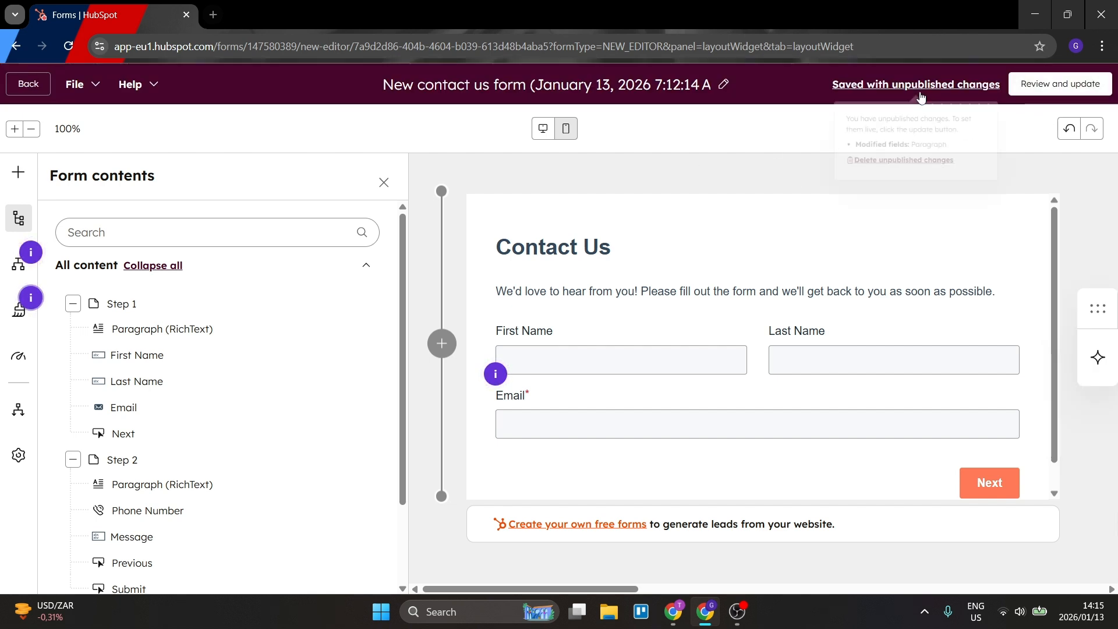